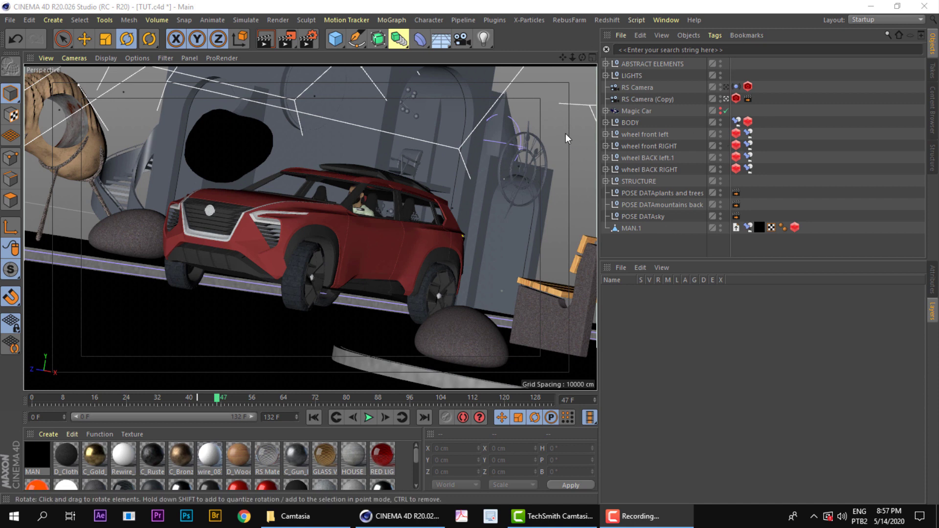
Step: Briefly expand the wheel front left null, then move the playhead to frame 50
click(605, 134)
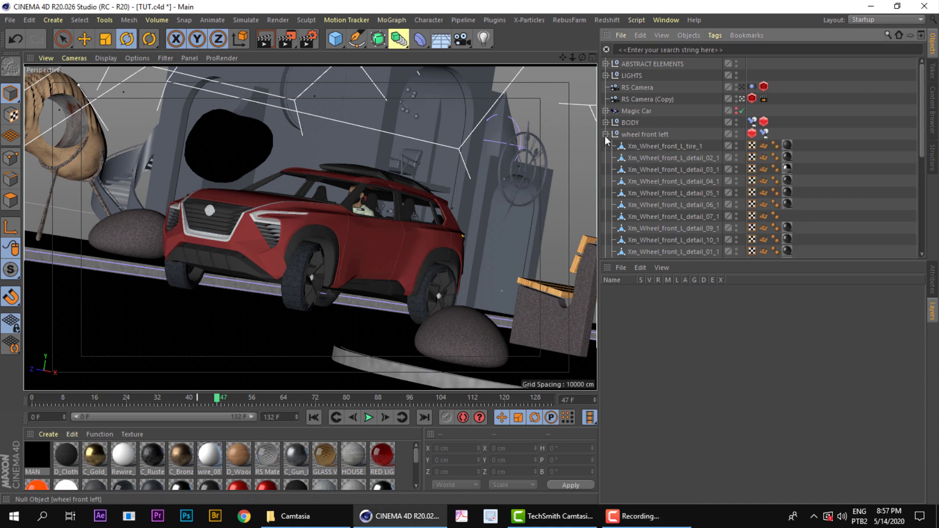
click(604, 135)
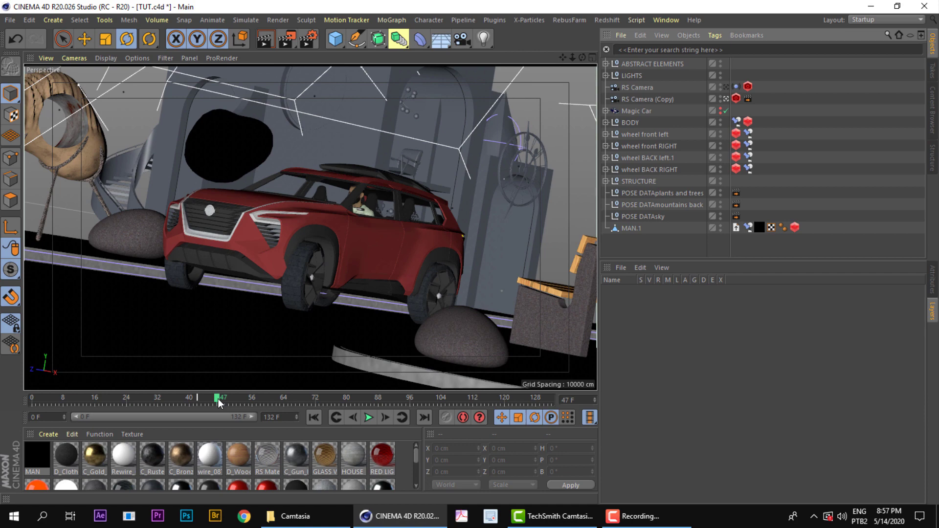
mouse_move(218, 398)
mouse_down()
mouse_move(251, 397)
mouse_move(225, 386)
mouse_move(247, 384)
mouse_move(228, 386)
mouse_up()
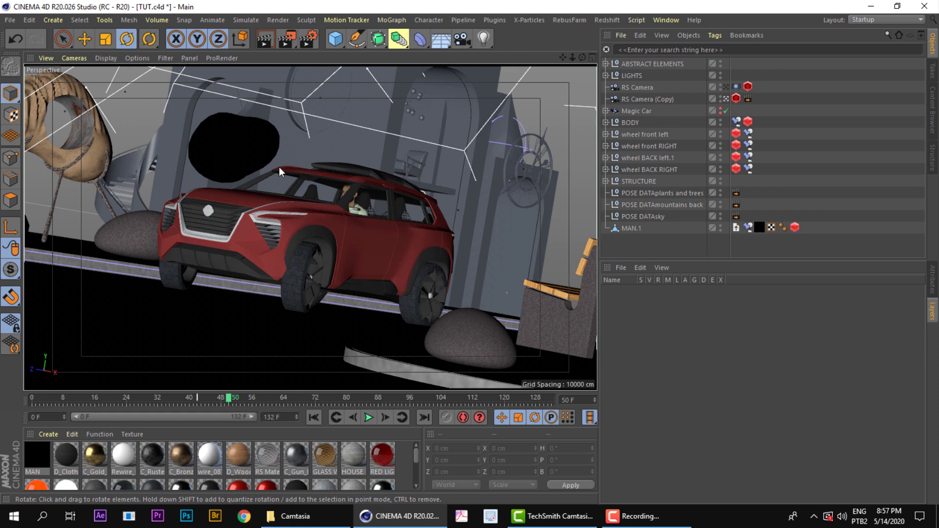
Step: Select Magic Car together with BODY and the four wheel nulls through wheel BACK RIGHT
click(632, 124)
shift+click(629, 169)
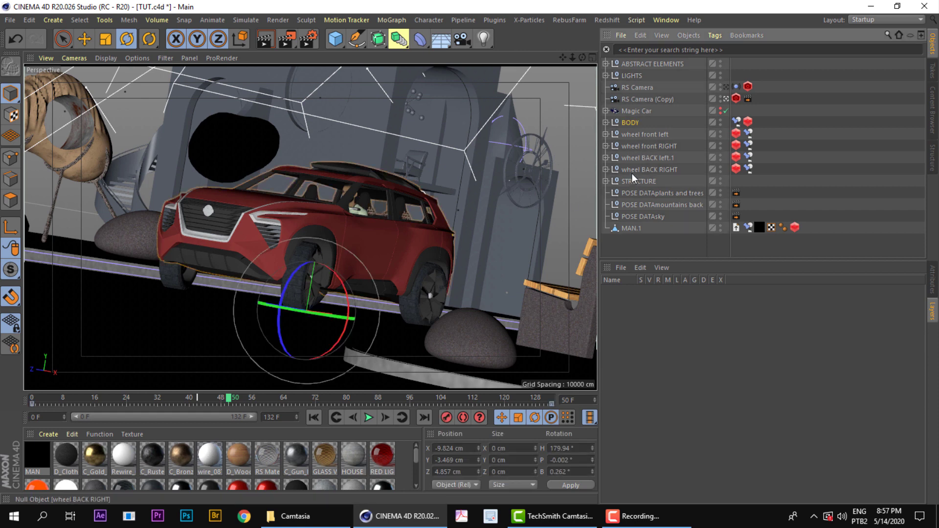
click(632, 110)
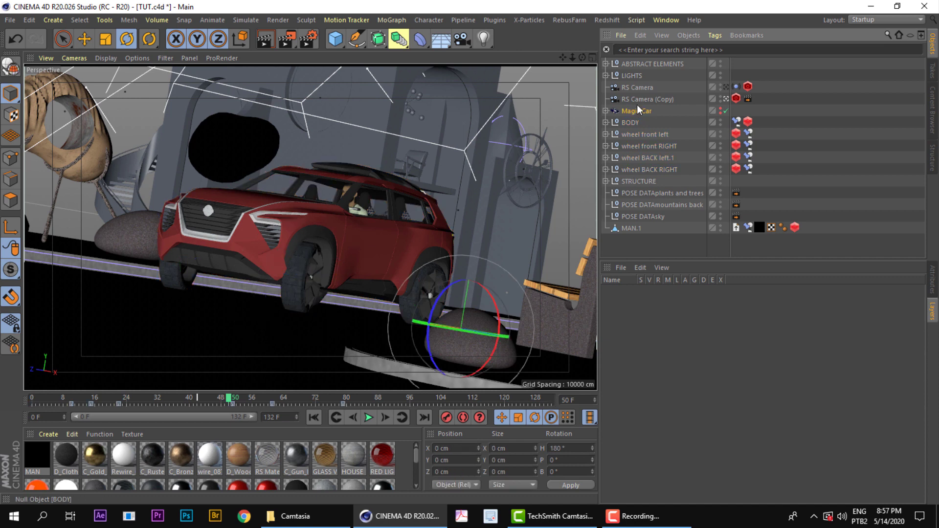
click(605, 110)
click(605, 110)
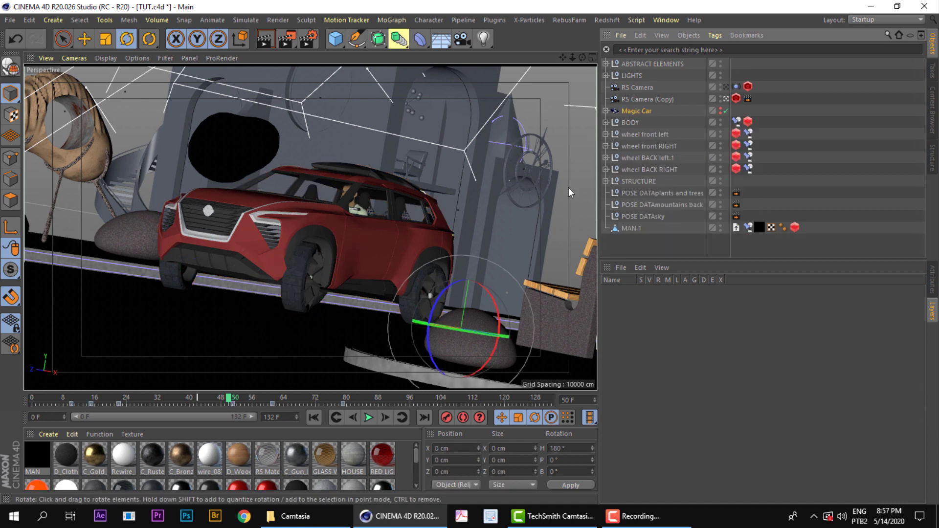
shift+click(639, 171)
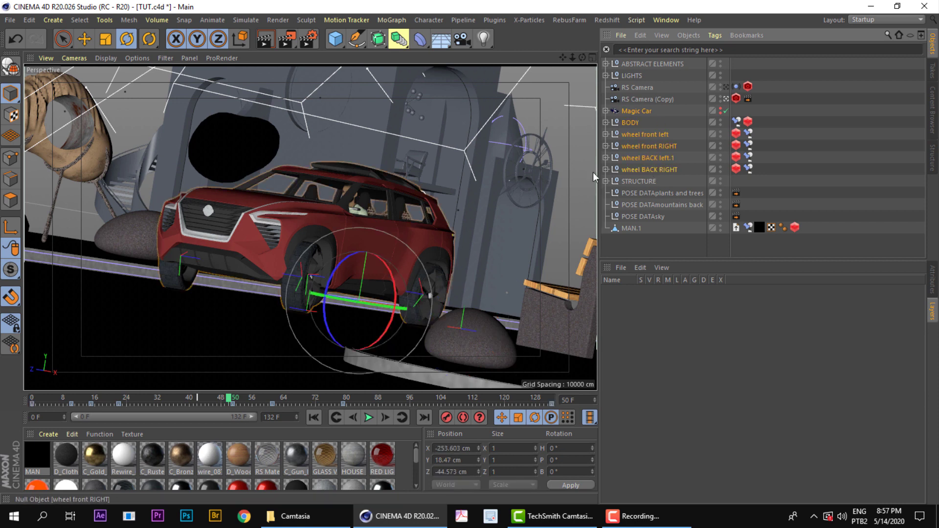
click(605, 134)
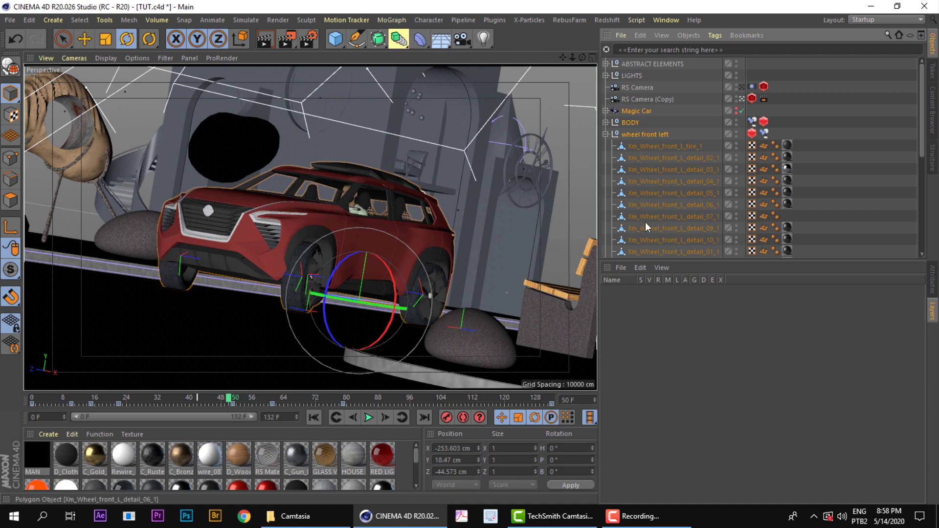
click(605, 134)
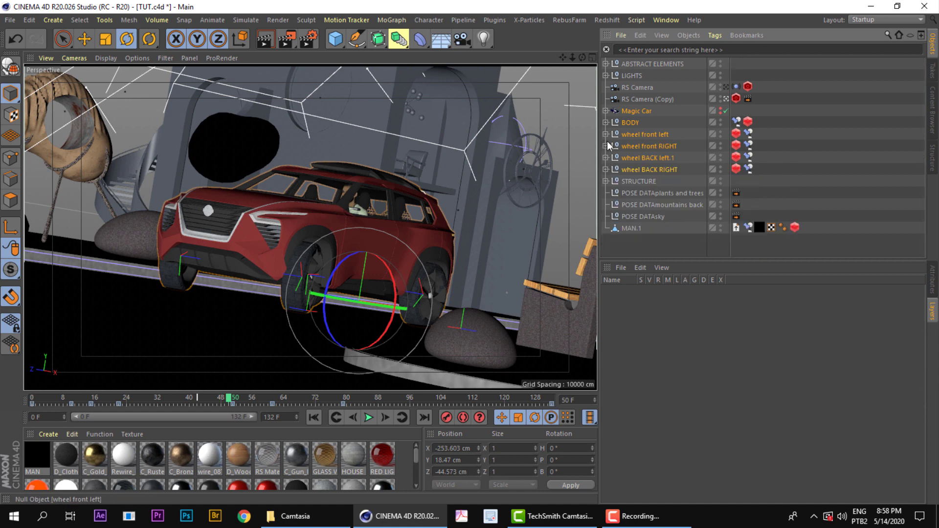
Step: Select all children of the car objects and add everything to a new layer
click(641, 37)
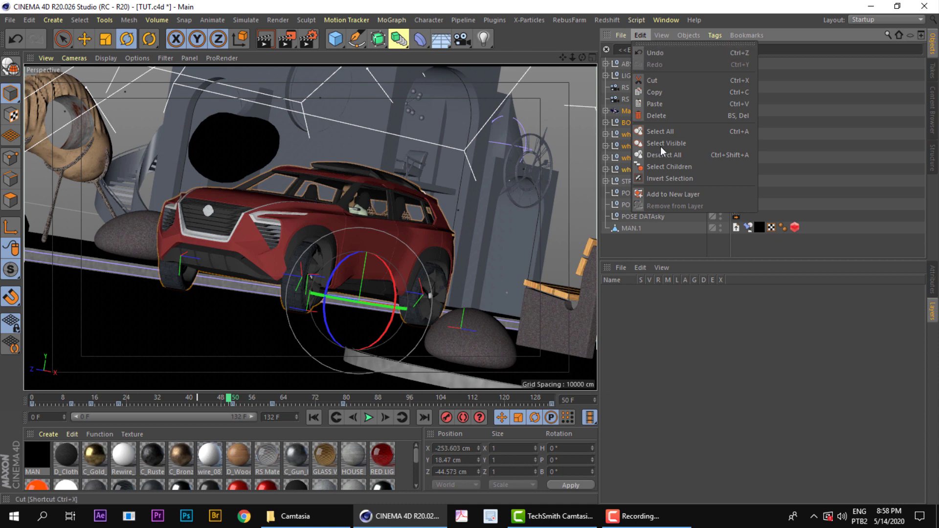
click(656, 166)
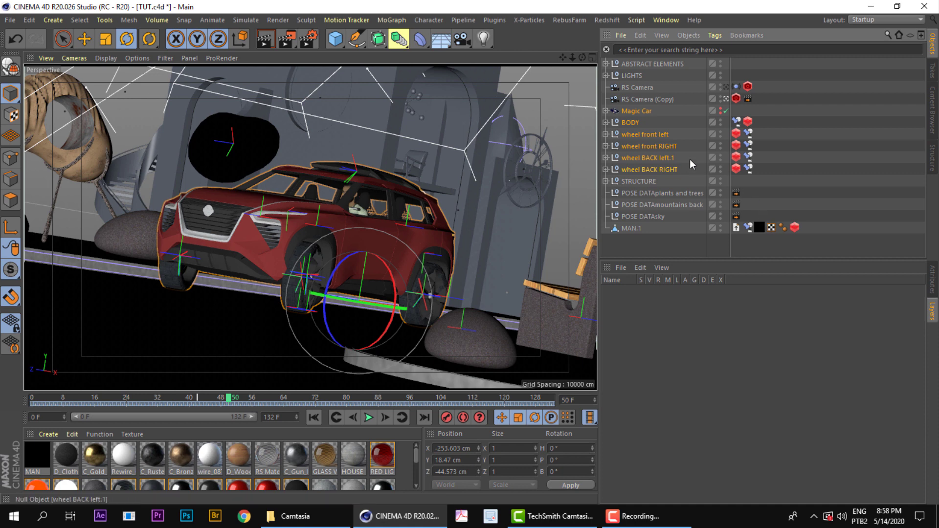
right_click(649, 144)
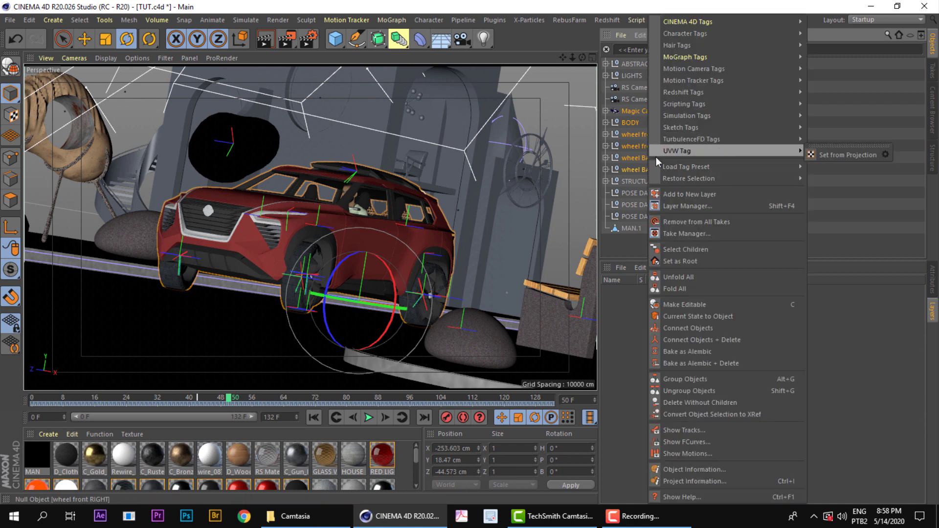
click(673, 194)
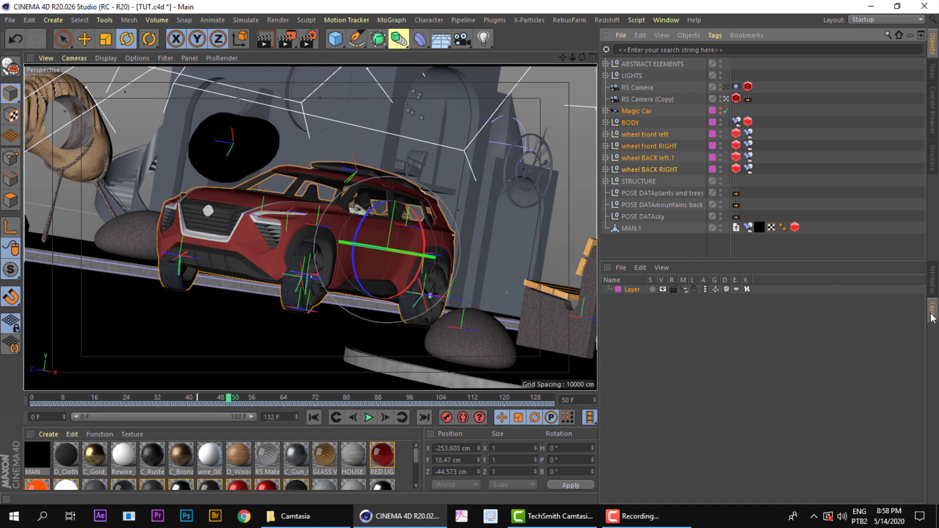
Step: Rename the new layer from Layer to CAR in the layers list
click(933, 284)
click(644, 134)
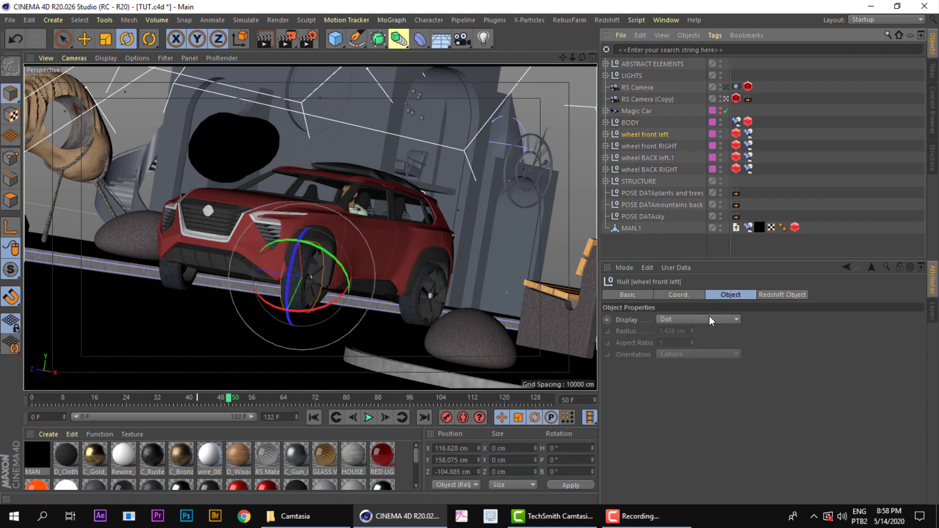
click(932, 313)
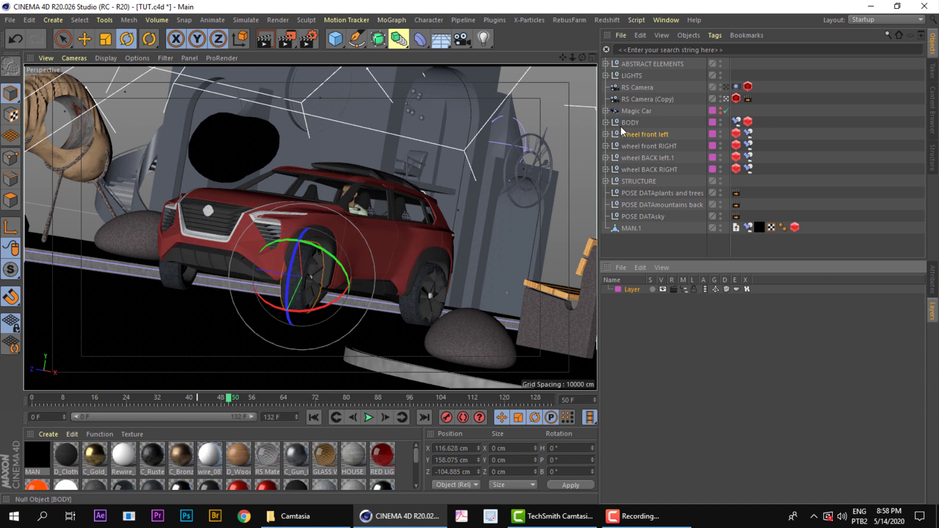
double_click(631, 289)
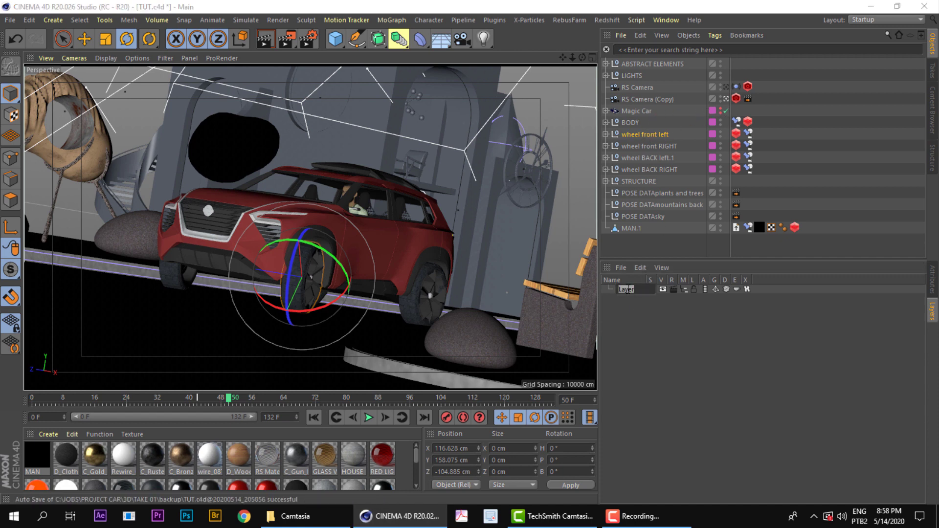
text(cAR)
key(Return)
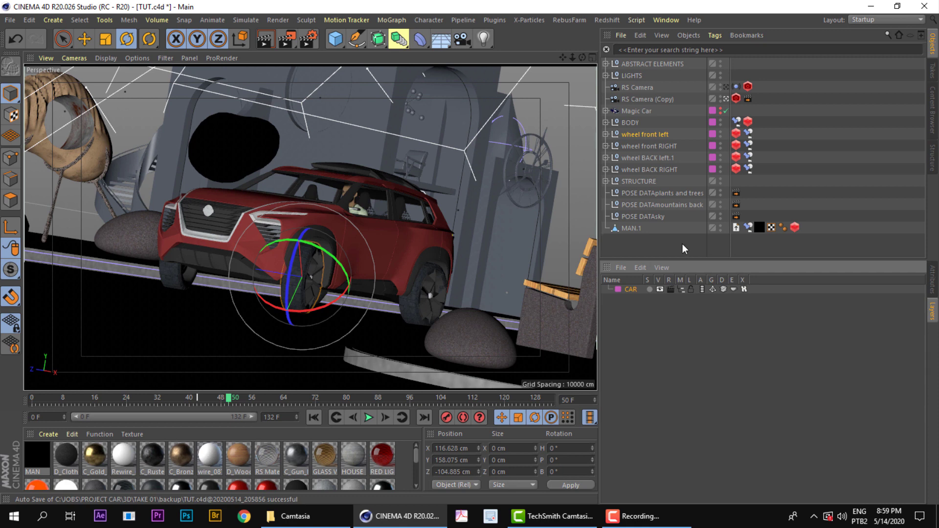
Step: Switch off the CAR layer's viewport visibility and drag MAN.1 onto the CAR layer
click(648, 289)
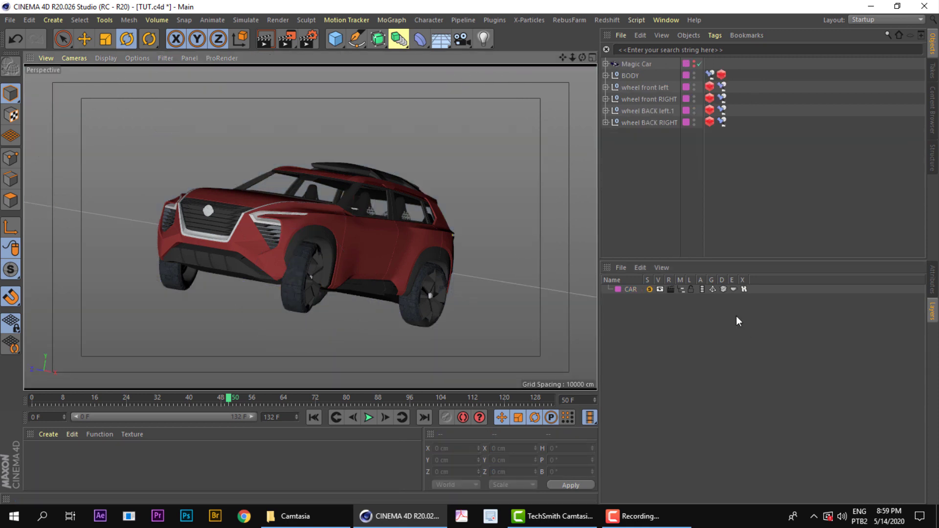
click(649, 289)
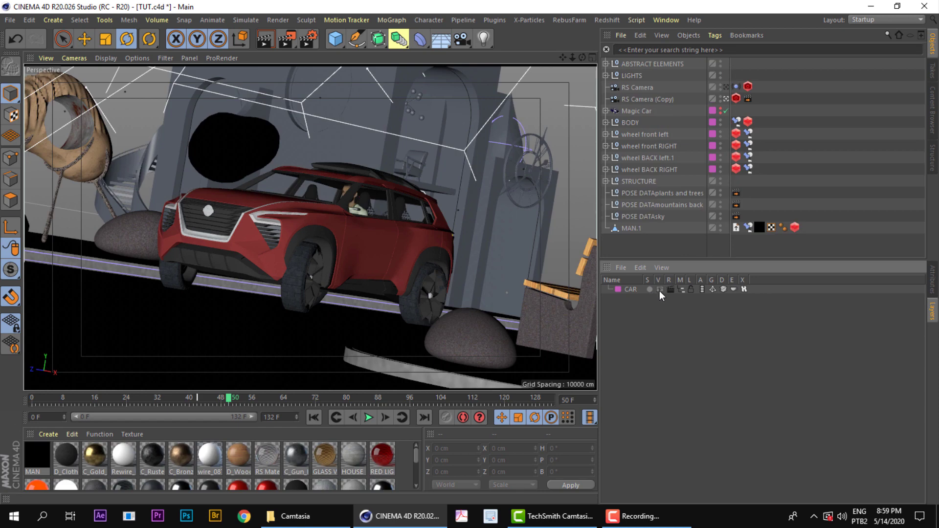
click(660, 289)
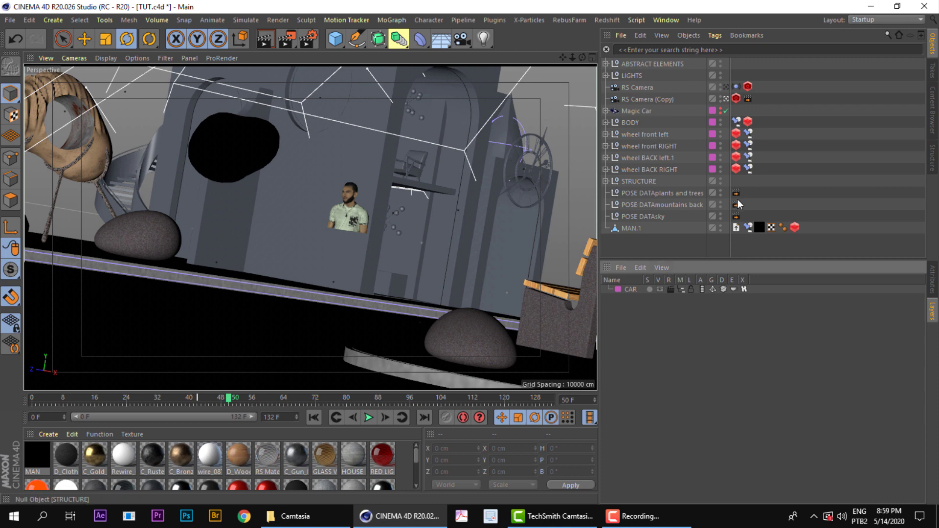
click(634, 228)
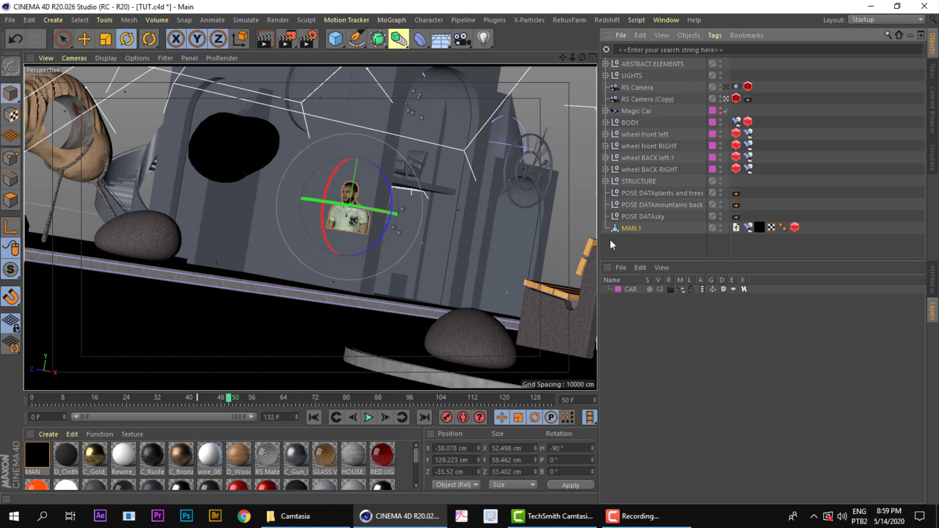
drag(625, 230, 630, 291)
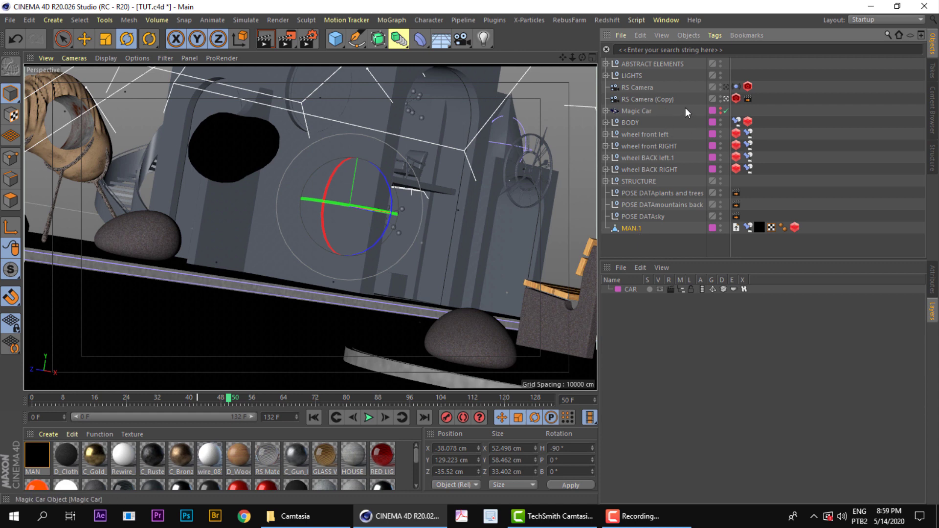
Step: Restore the CAR layer's viewport visibility and toggle its Manager visibility off and on
click(629, 292)
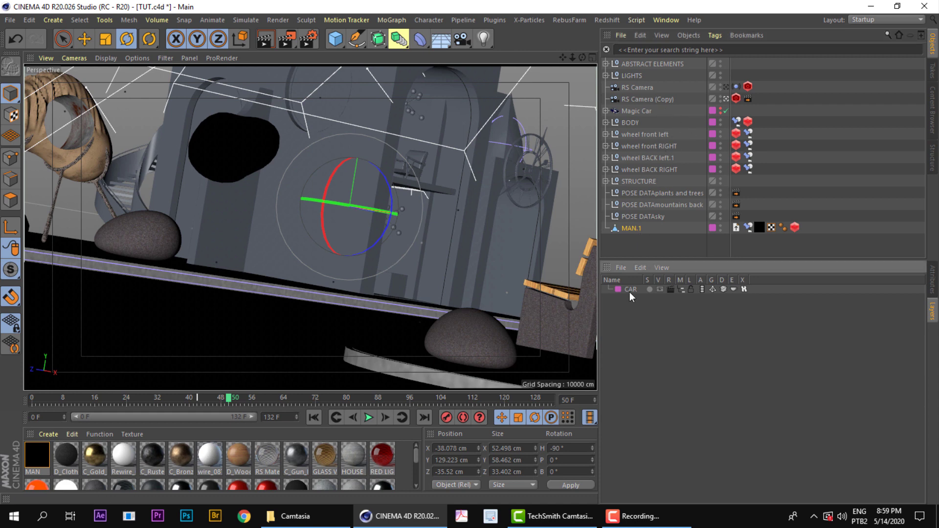
click(659, 291)
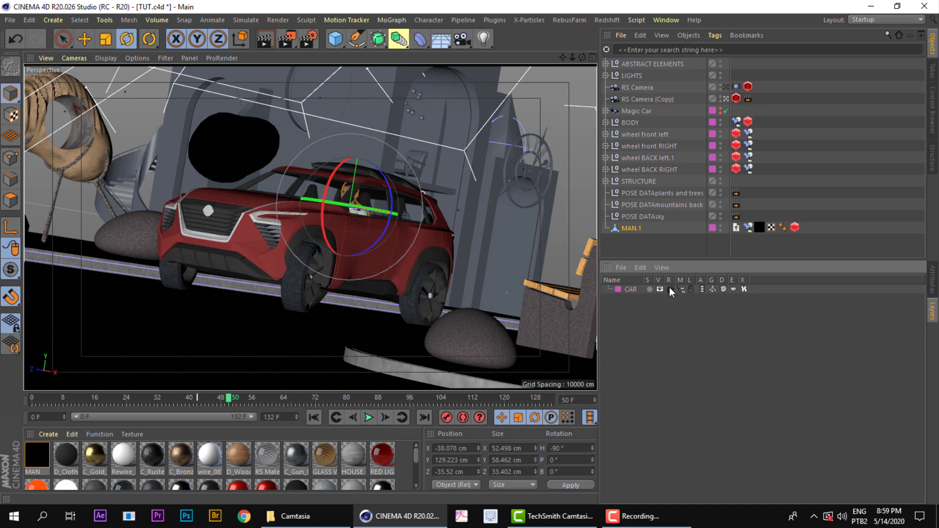
click(681, 289)
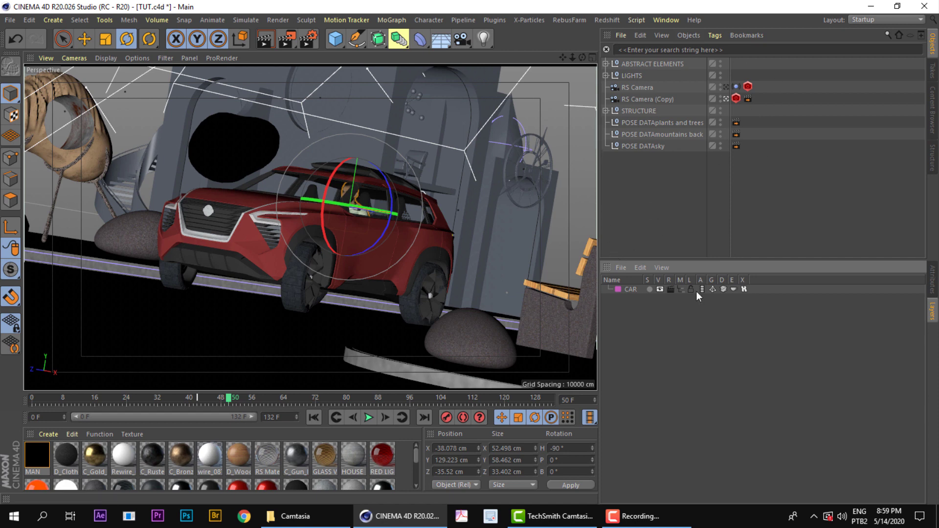
click(680, 291)
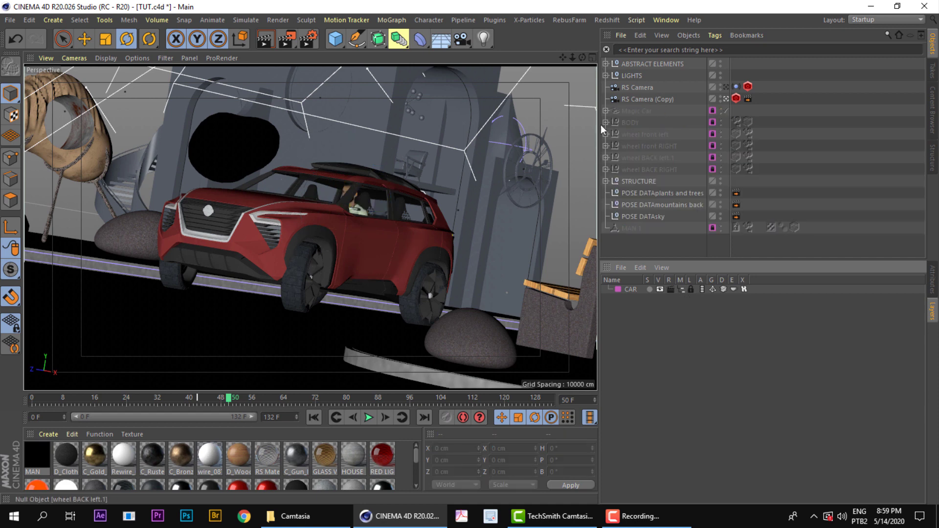
Step: Inspect the Magic Car hierarchy, expanding BackWheels and Pivot_Right, then collapse it
click(605, 111)
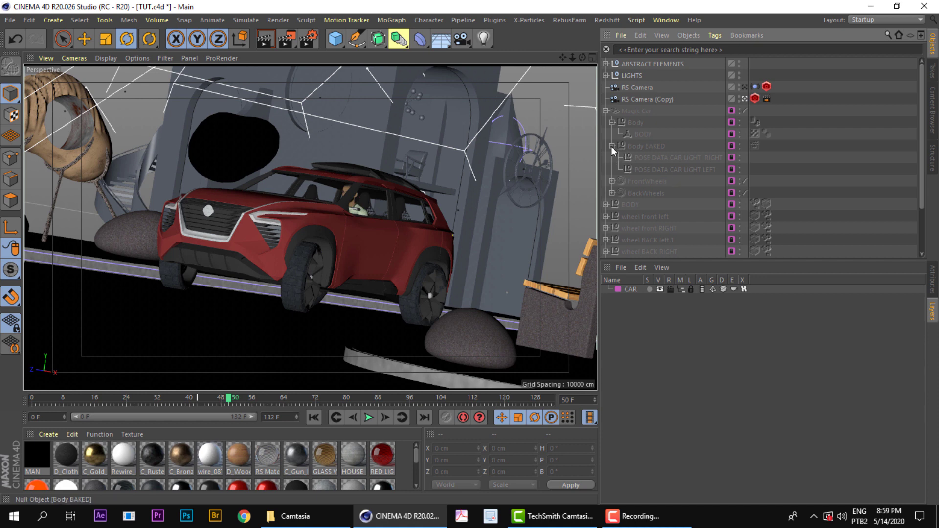
click(611, 145)
click(611, 169)
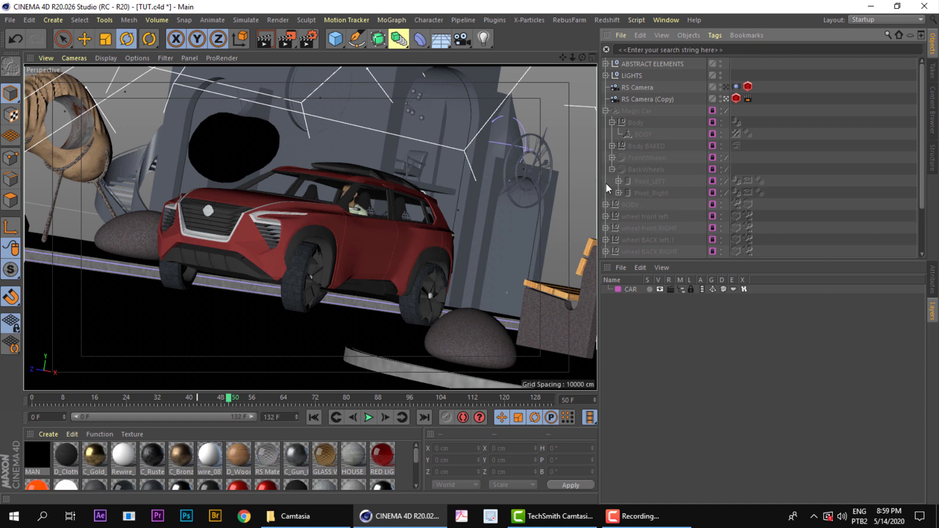
click(617, 193)
click(605, 112)
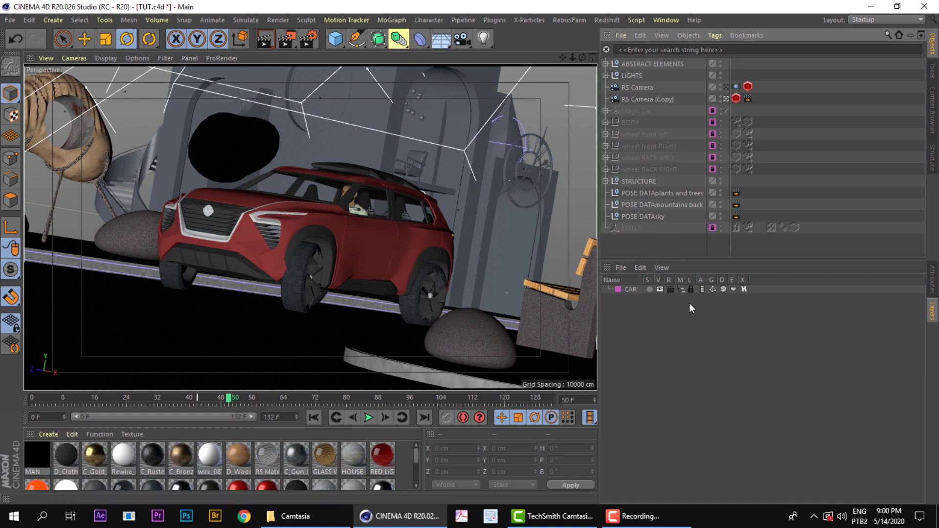
Step: Hide CAR objects from the object list, test Solo and viewport toggles, then lock CAR
click(680, 290)
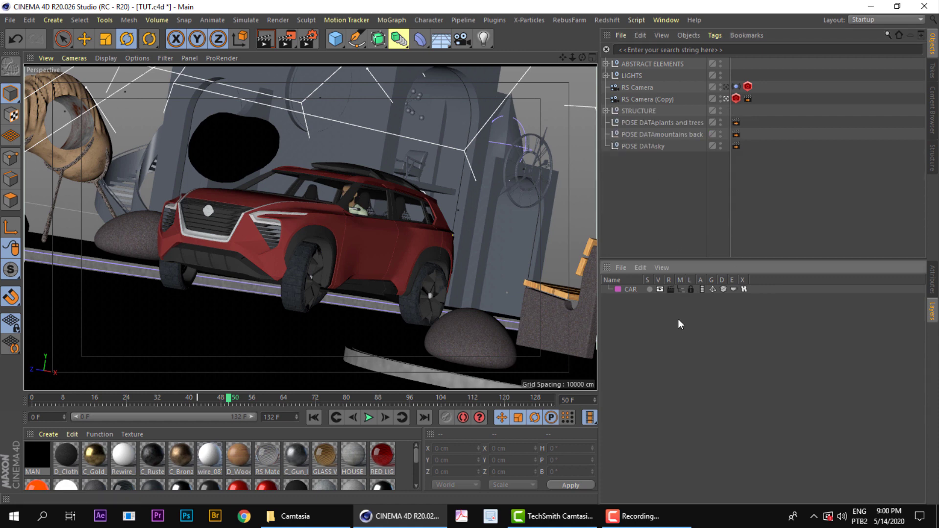
click(648, 289)
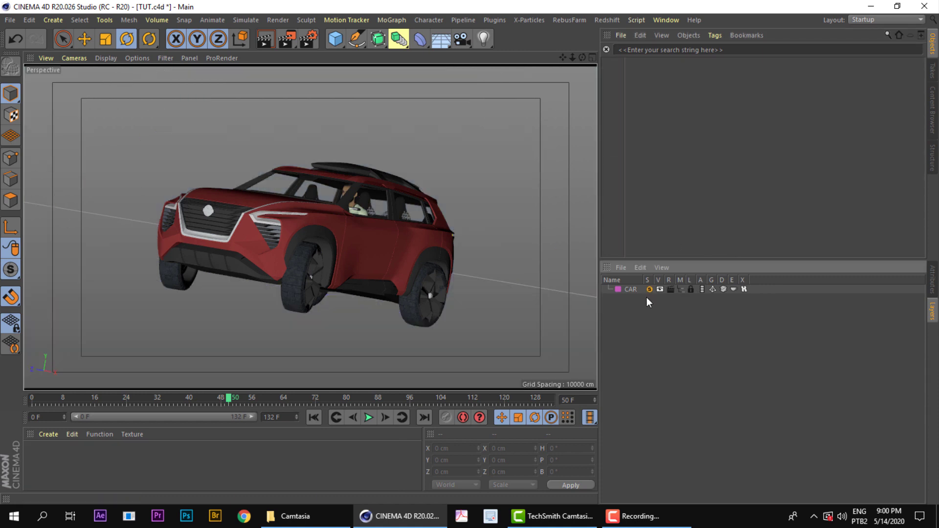
click(649, 290)
click(659, 289)
click(659, 290)
click(690, 289)
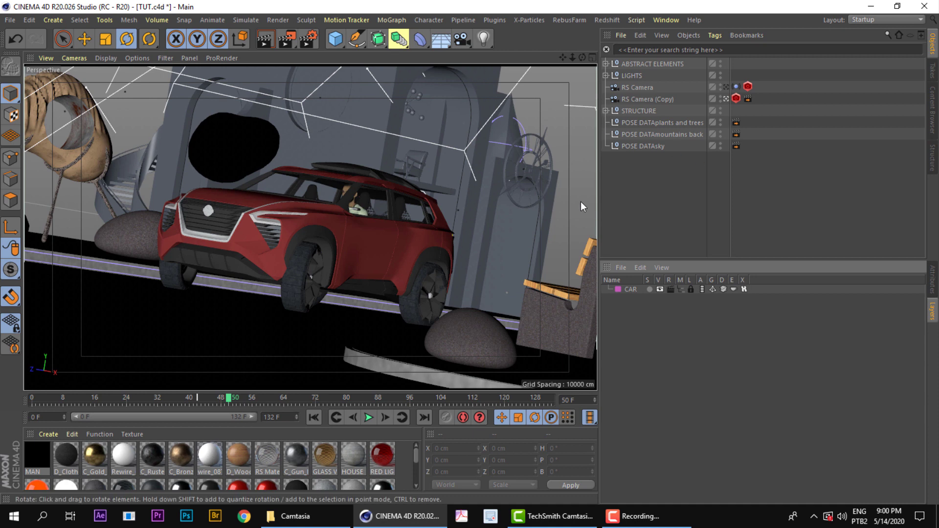
Step: Show the CAR objects in the list again and select the LIGHTS null
click(679, 290)
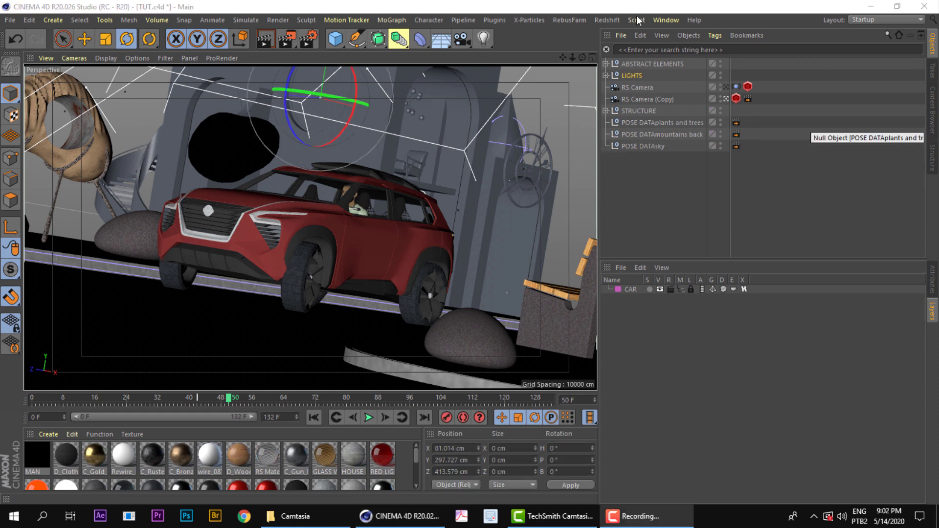
click(629, 181)
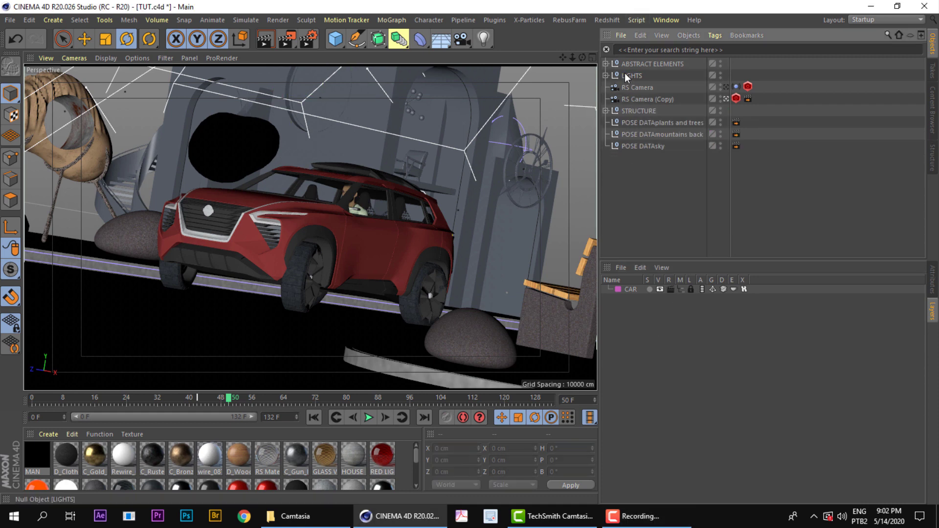
click(626, 75)
click(606, 76)
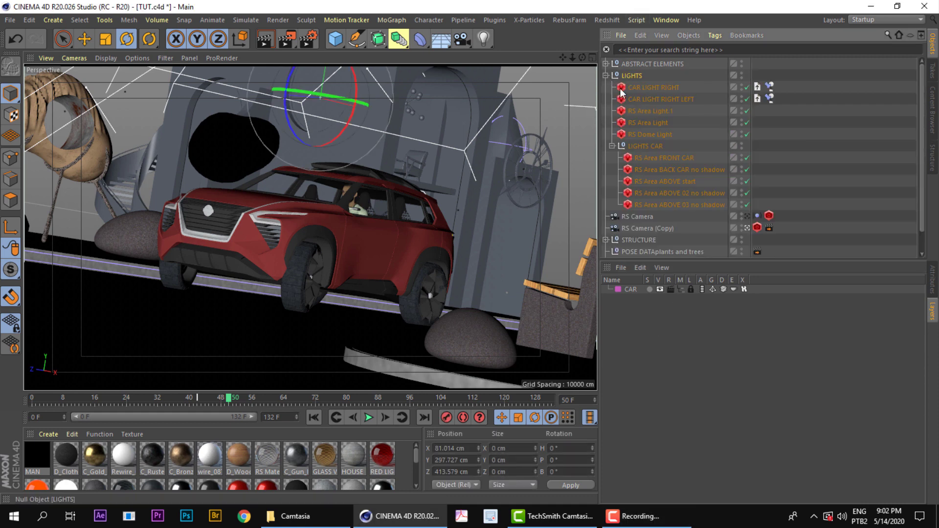
click(612, 145)
click(611, 146)
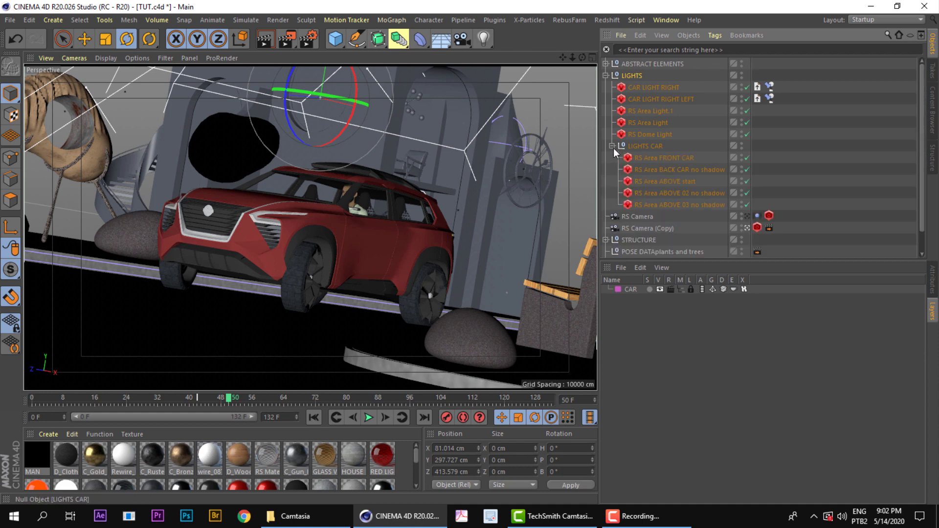
click(650, 148)
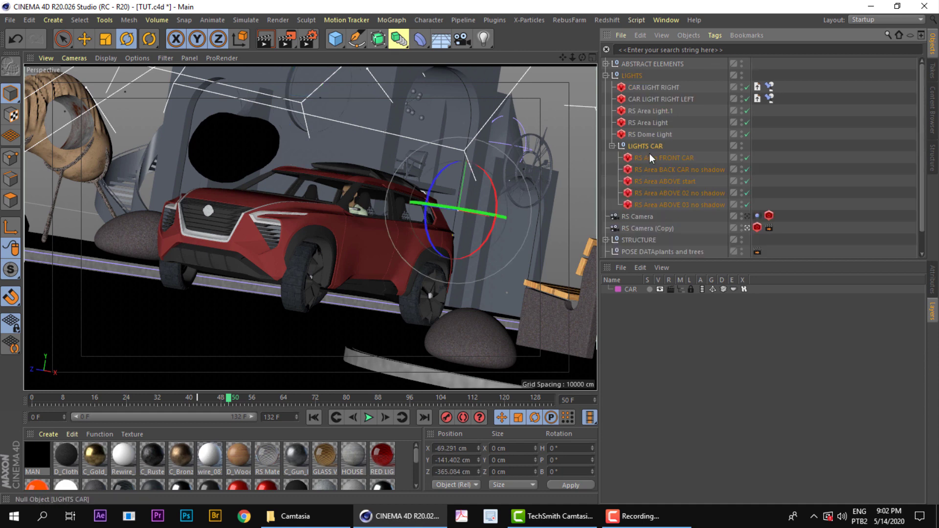
click(630, 78)
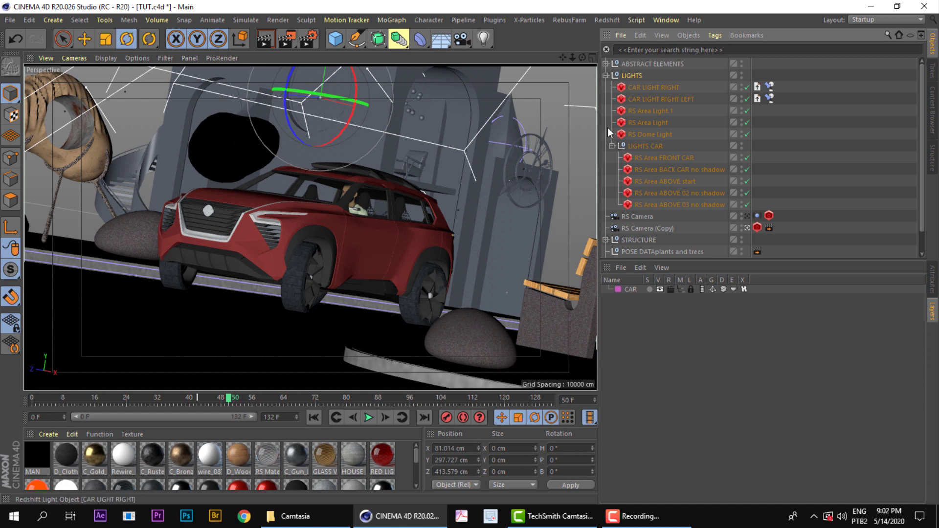
click(611, 145)
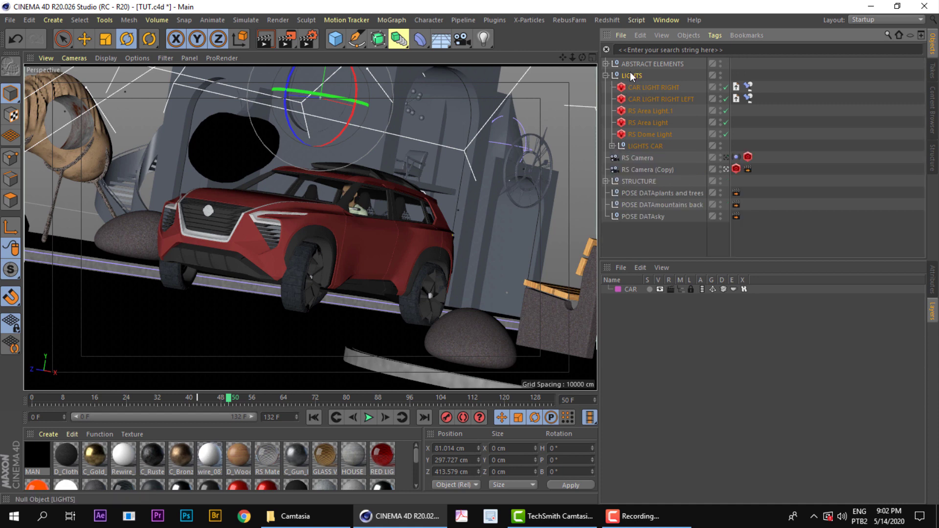
Step: Select all children of LIGHTS and bring up their context menu
click(638, 35)
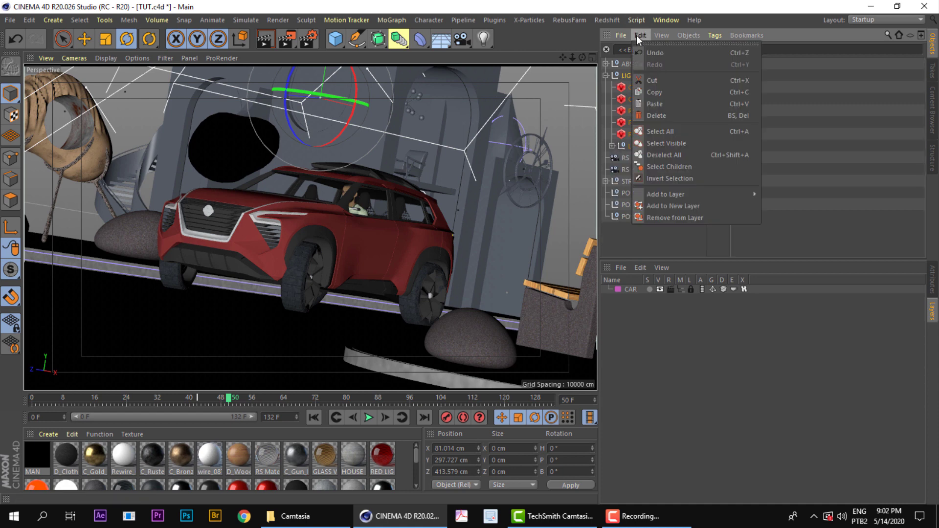
click(661, 168)
right_click(629, 79)
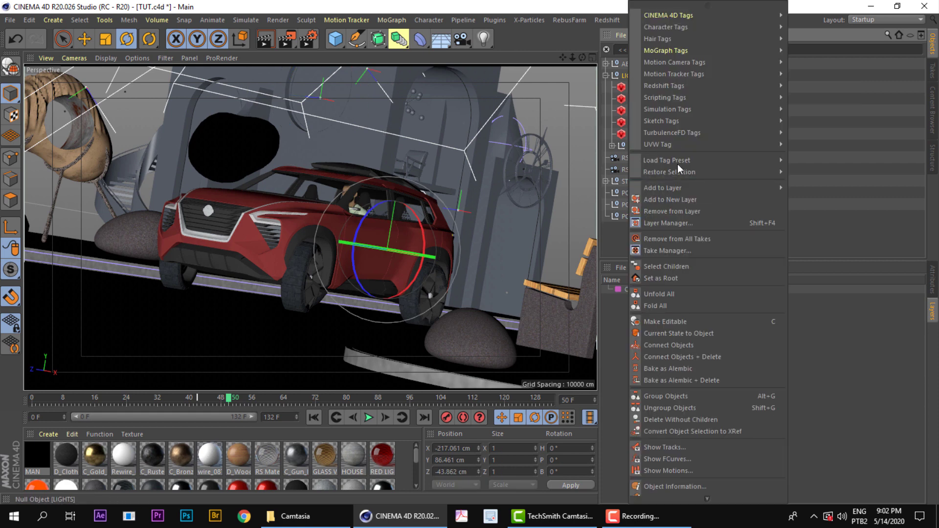
mouse_move(670, 190)
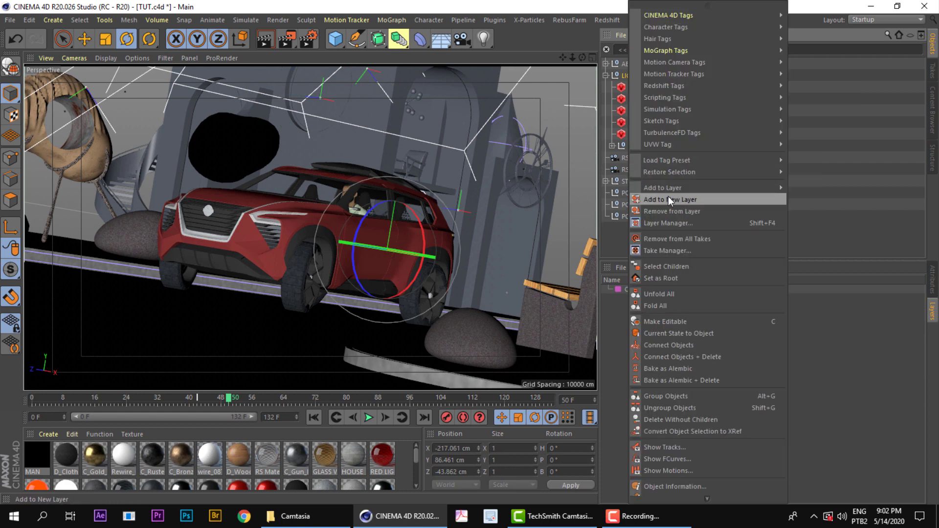
Step: Add the lights to a new layer named LIGHTS and hide it from the object list
click(733, 196)
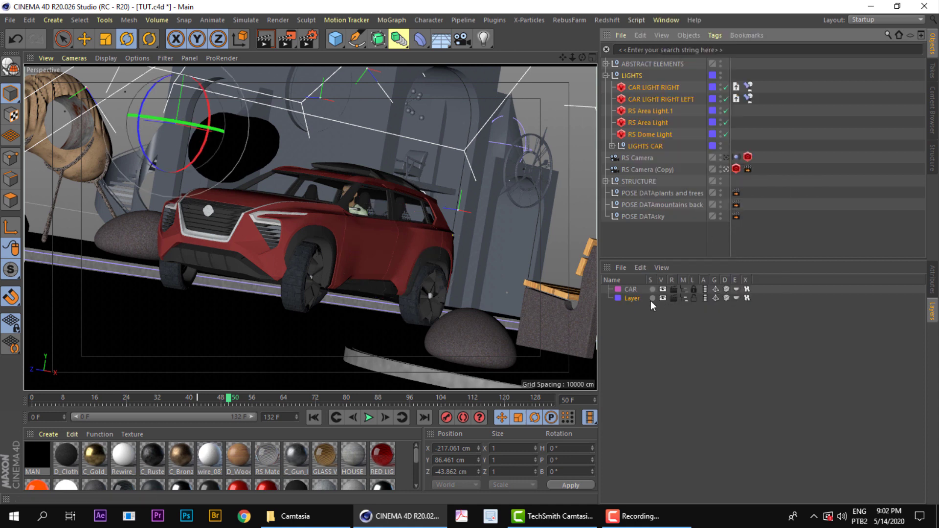
double_click(632, 300)
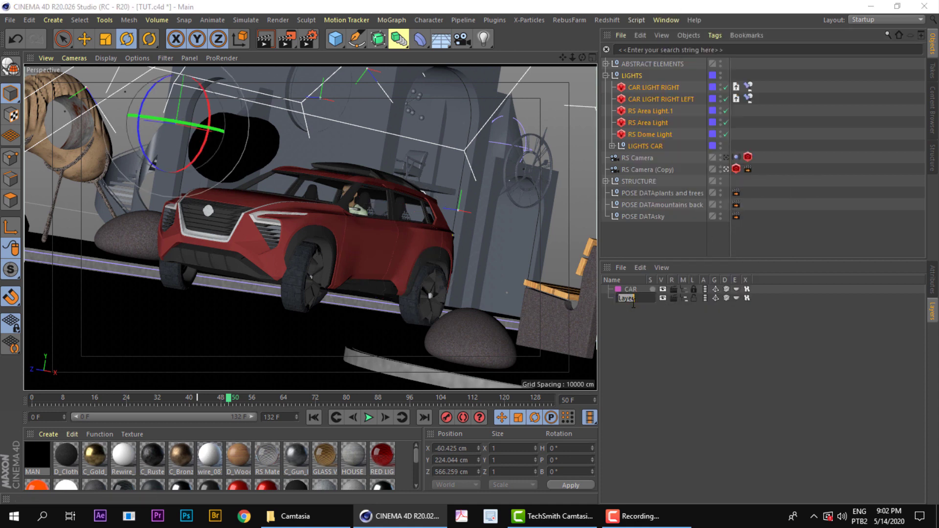
text(LIGHTS)
key(Return)
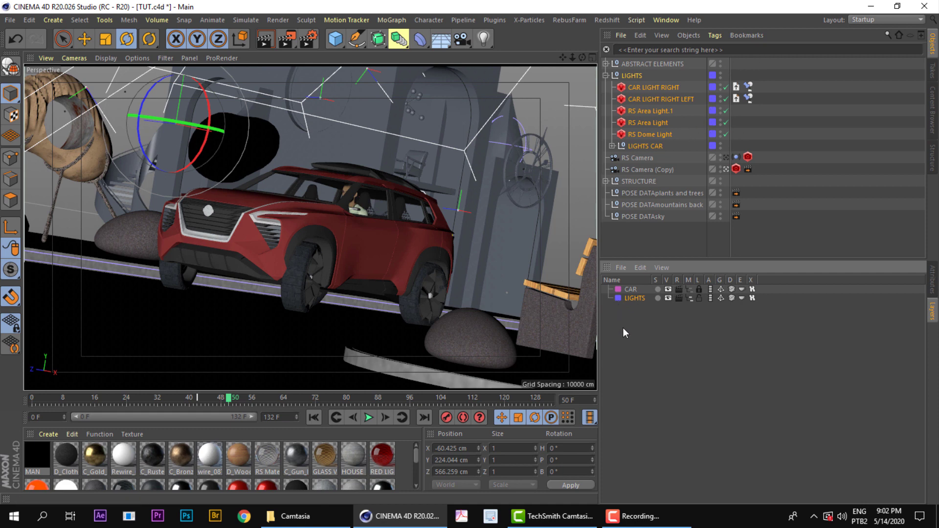
click(690, 299)
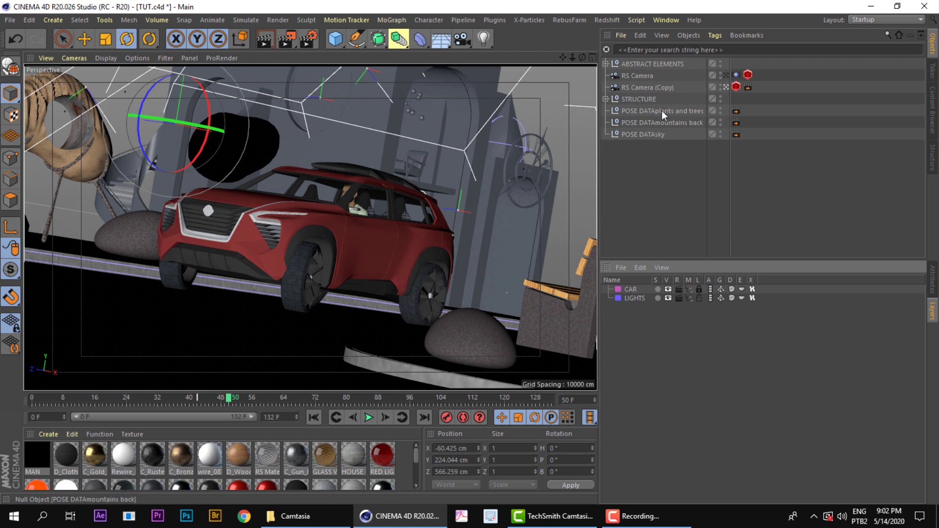
Step: Lock the LIGHTS layer and switch off its viewport visibility
click(698, 298)
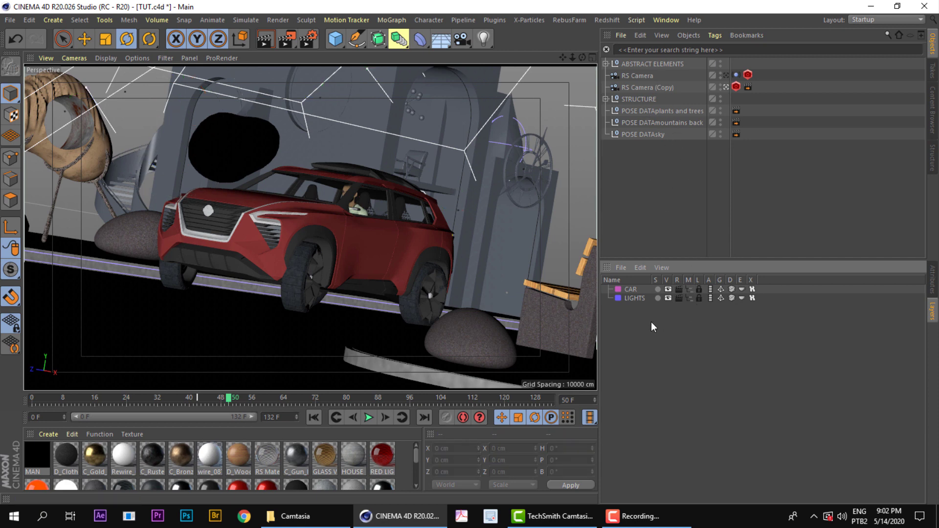
click(668, 298)
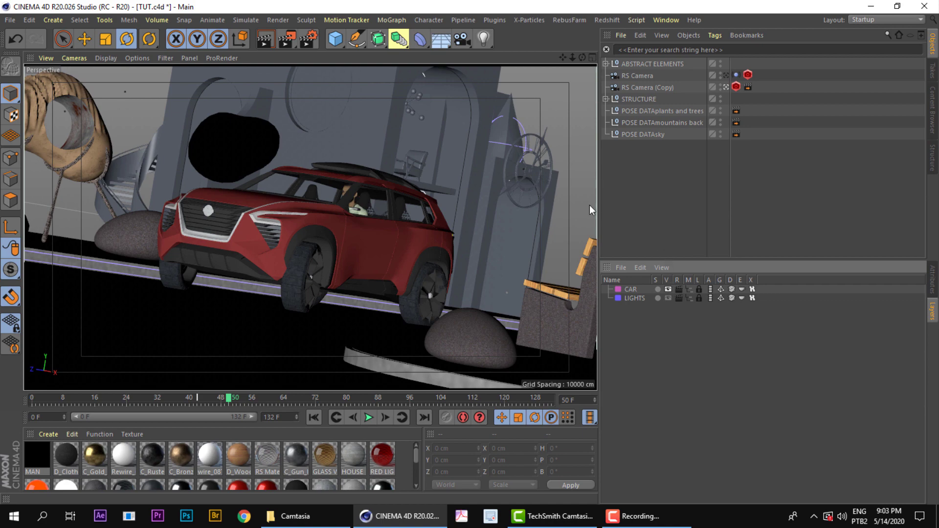
middle_click(505, 172)
middle_click(425, 165)
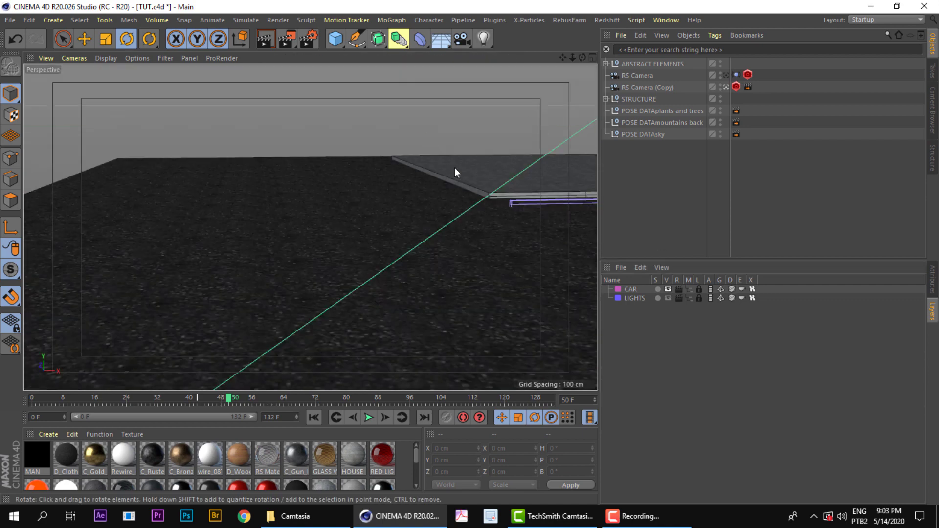
mouse_move(457, 167)
alt+mouse_down()
mouse_move(500, 158)
mouse_move(393, 133)
mouse_move(273, 203)
mouse_move(456, 186)
alt+mouse_up()
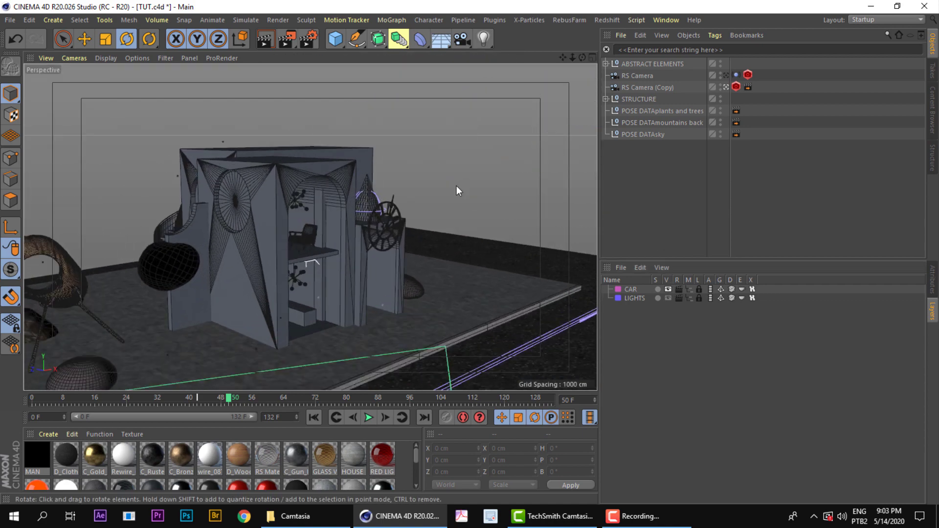
Step: Show the light rigs briefly while orbiting behind the car, then hide them again
click(667, 299)
alt+drag(409, 228, 403, 247)
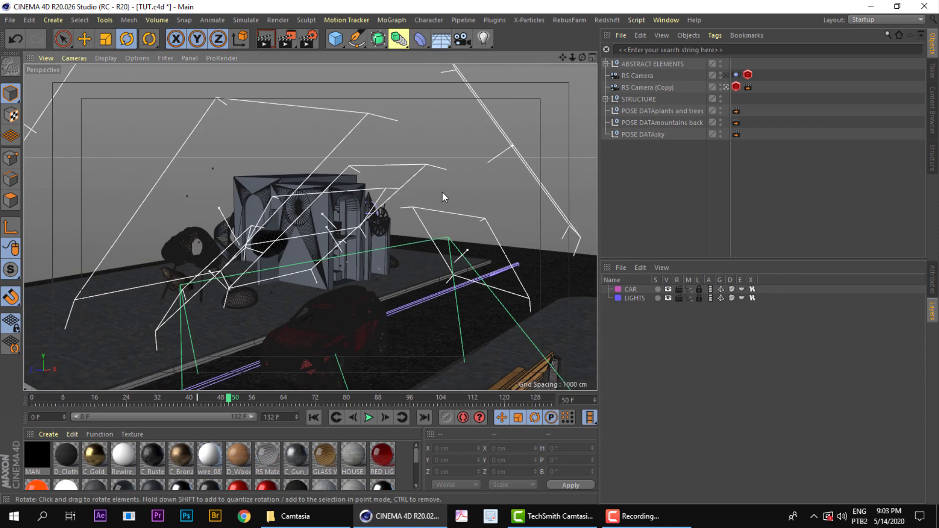
alt+drag(436, 192, 440, 266)
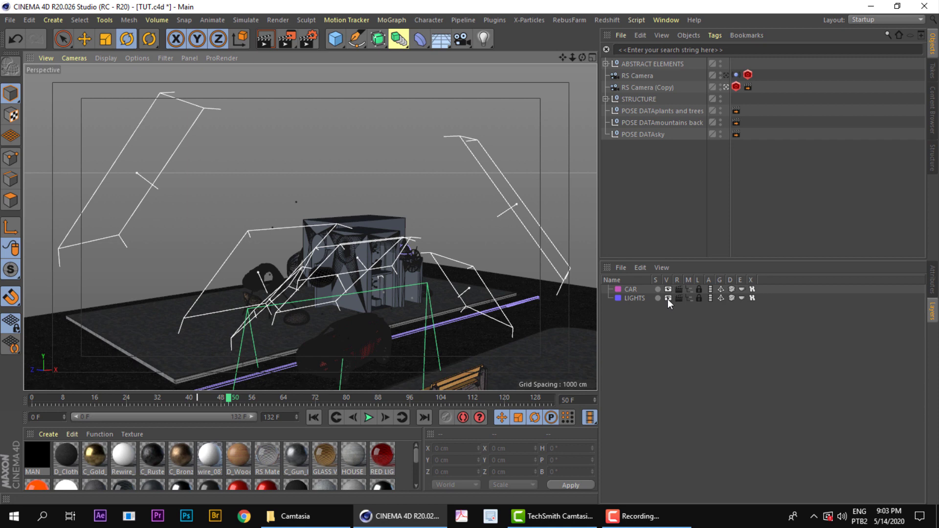
click(668, 298)
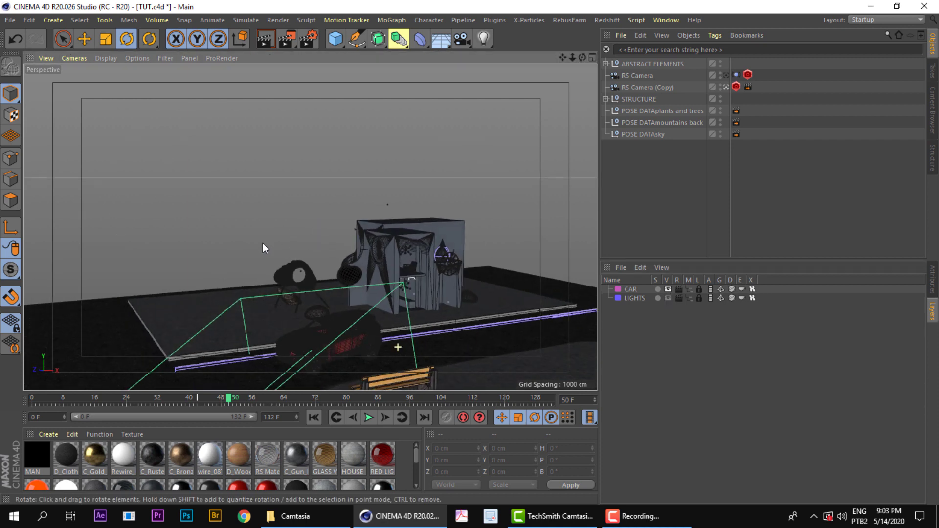
middle_click(300, 269)
middle_click(272, 173)
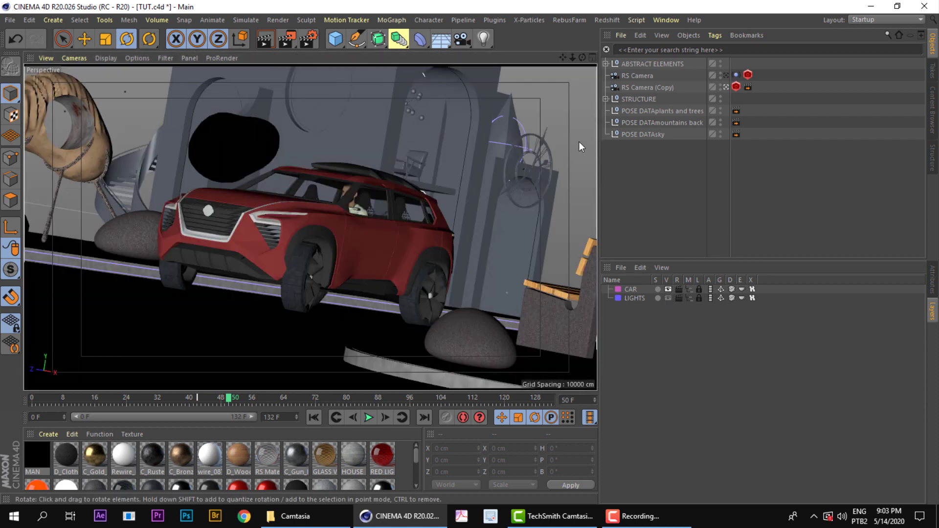